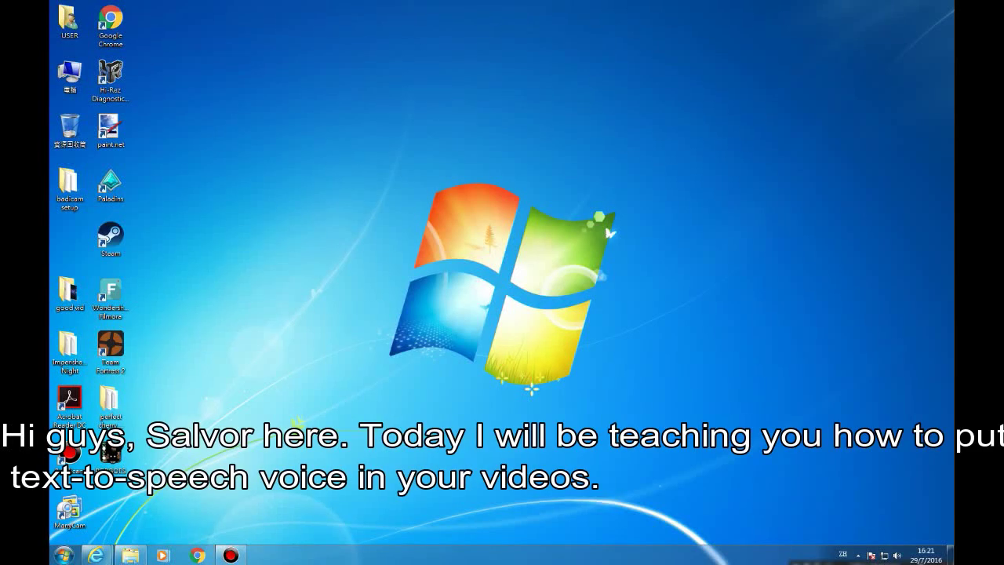
- In Internet Explorer, download Balabolka from its official website page and open the downloaded balabolka.zip archive
mouse_move(96, 555)
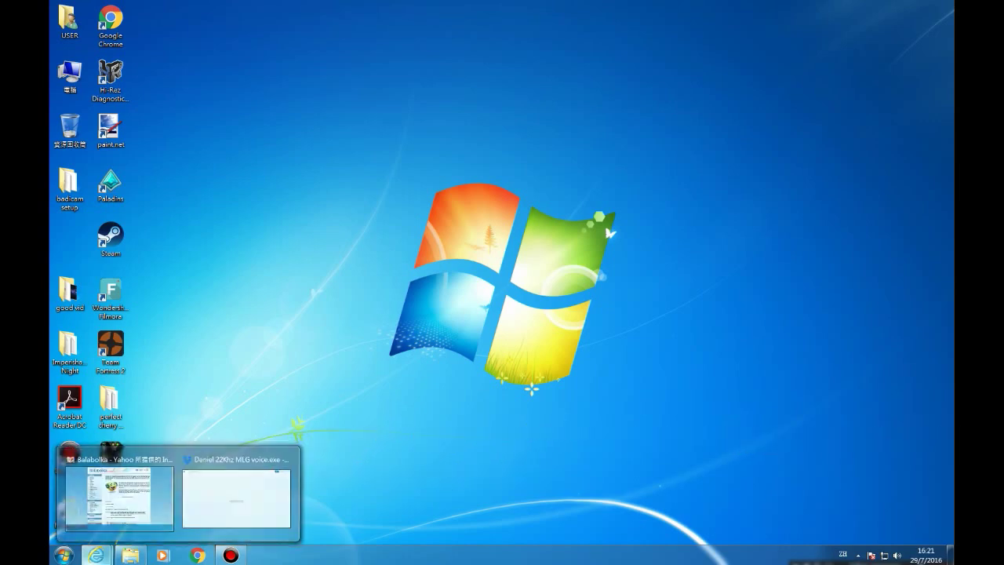
mouse_move(118, 495)
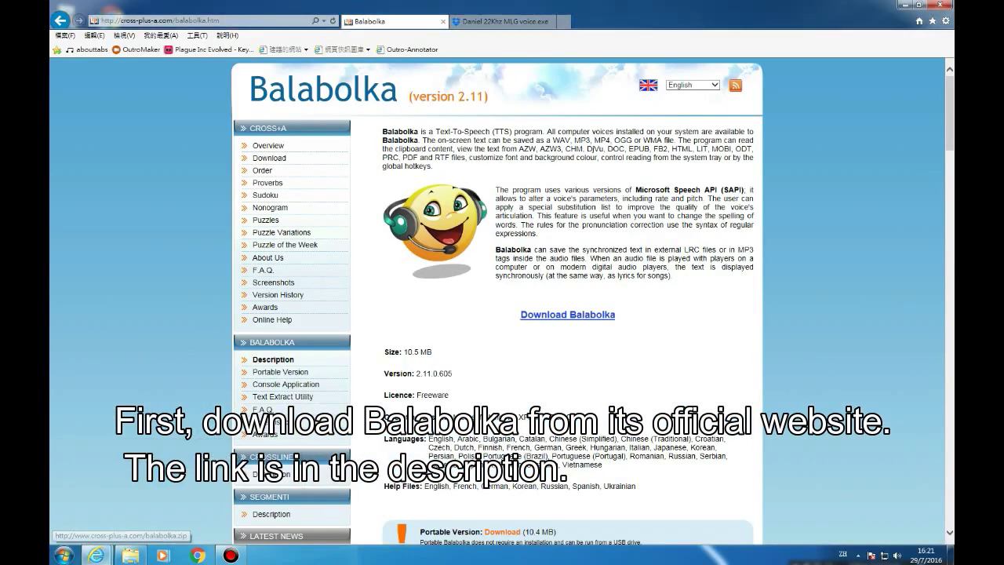
left_click(568, 315)
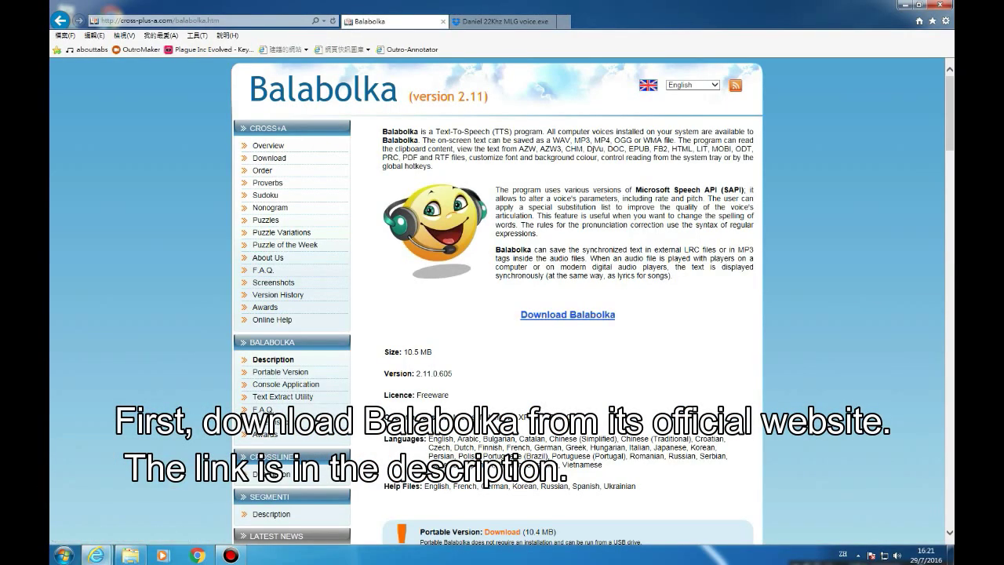
left_click(622, 532)
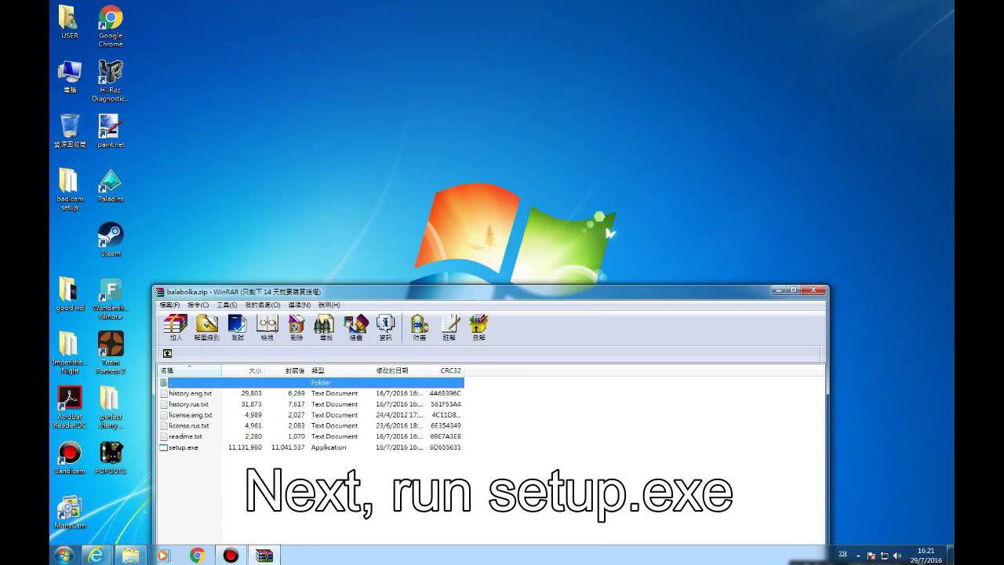
- Run setup.exe from the archive, install Balabolka in English with a desktop icon, and close the archive window
left_click_drag(487, 291, 735, 118)
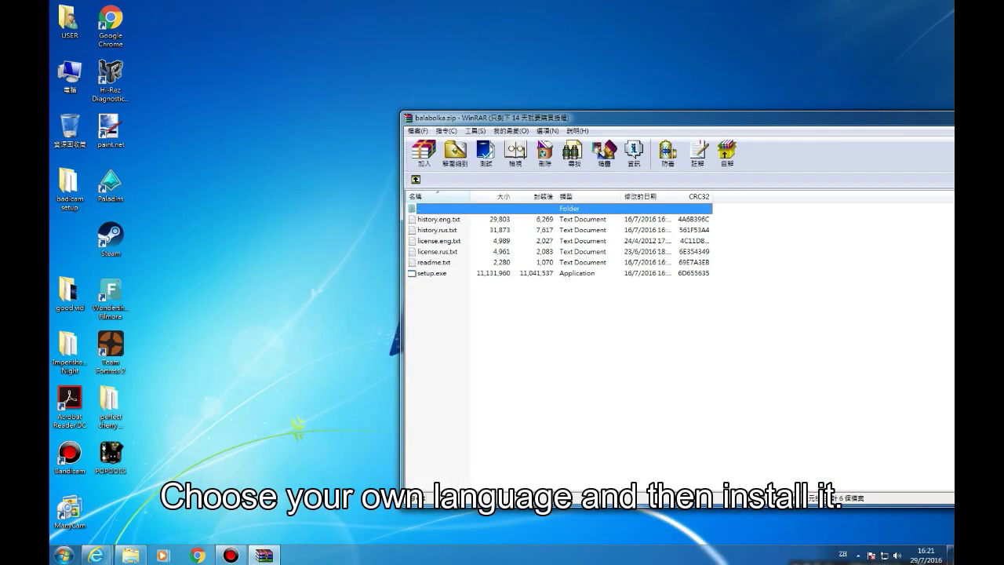
double_click(432, 273)
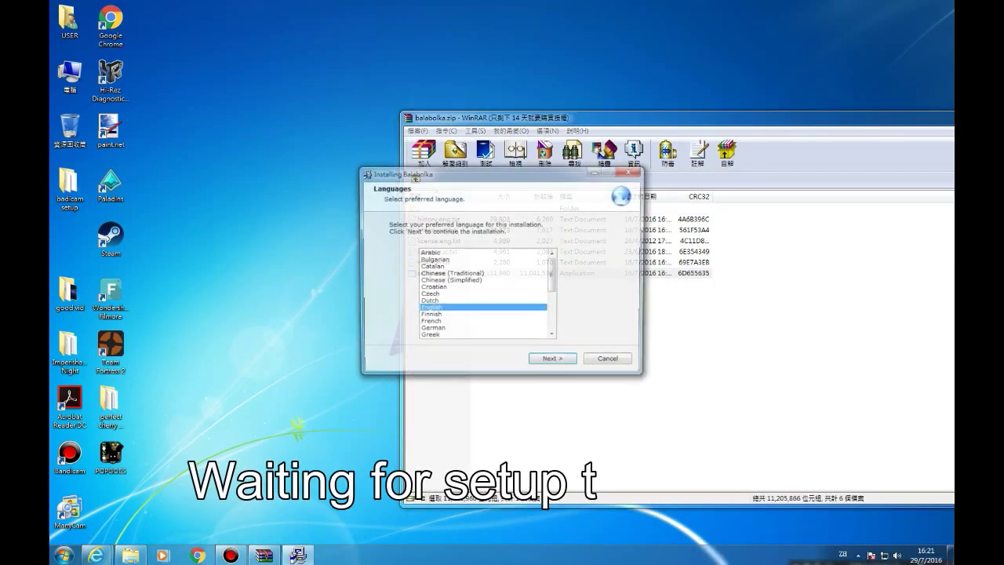
mouse_move(553, 275)
left_mouse_down()
mouse_move(553, 288)
mouse_move(553, 274)
left_mouse_up()
left_click(554, 362)
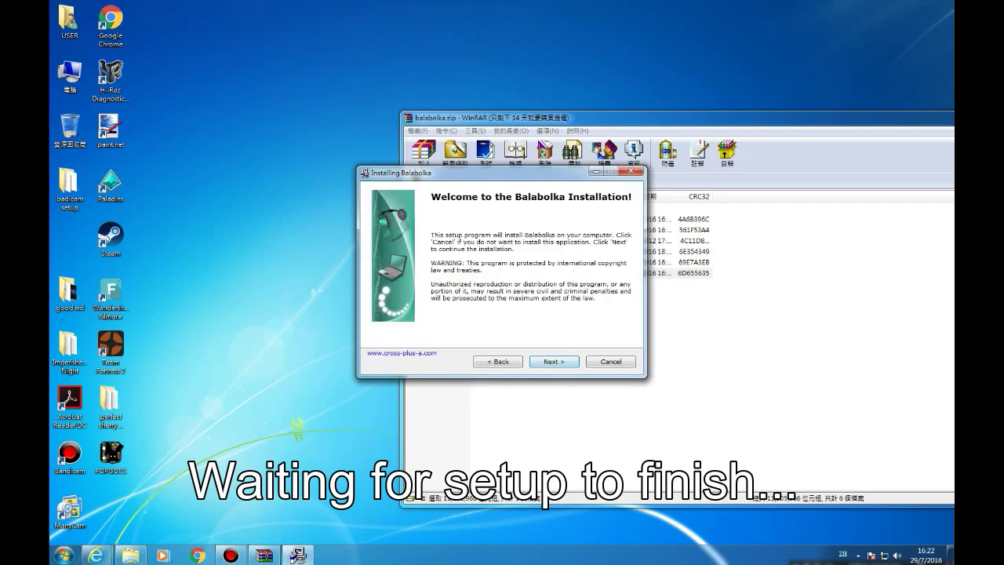
key("Return")
key("Return")
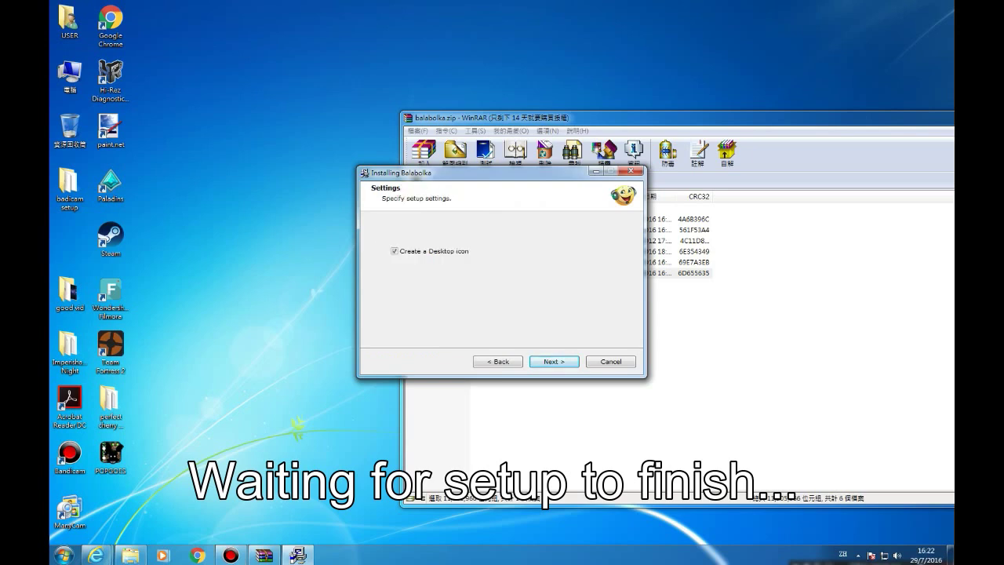
key("Return")
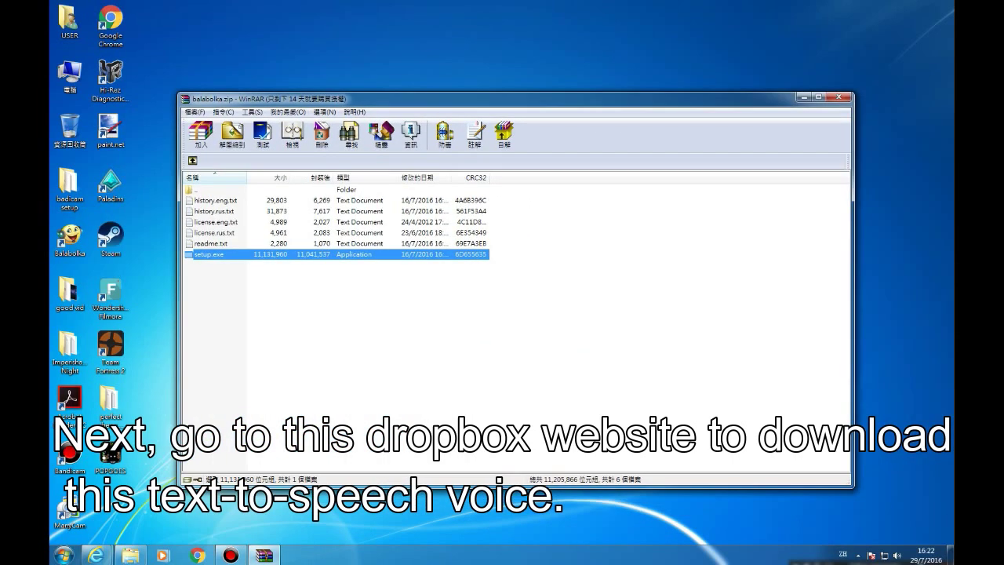
key("alt+F4")
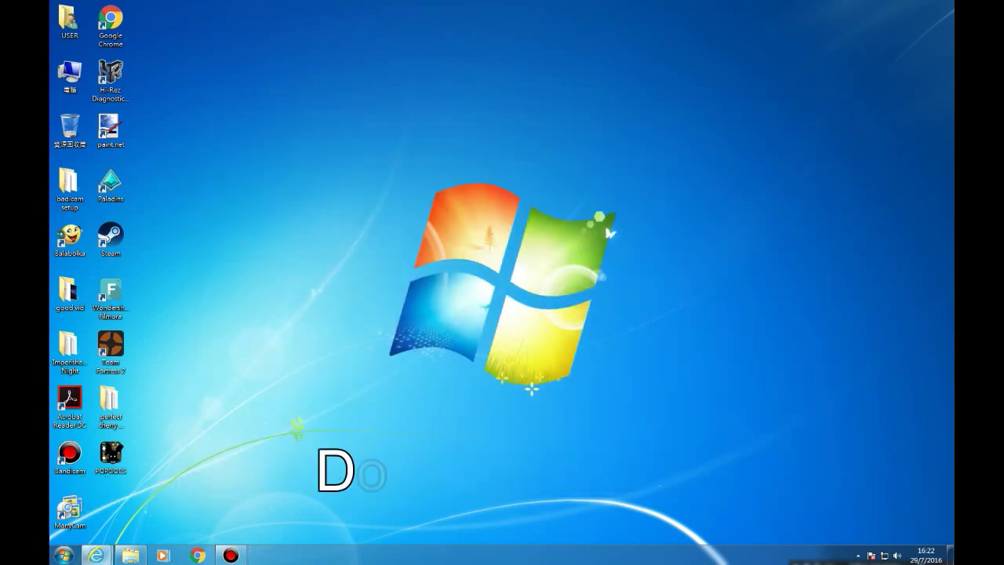
- Download and save "Daniel 22Khz MLG voice.exe" from its open Dropbox page in Internet Explorer, without creating an account
mouse_move(97, 556)
left_click(236, 499)
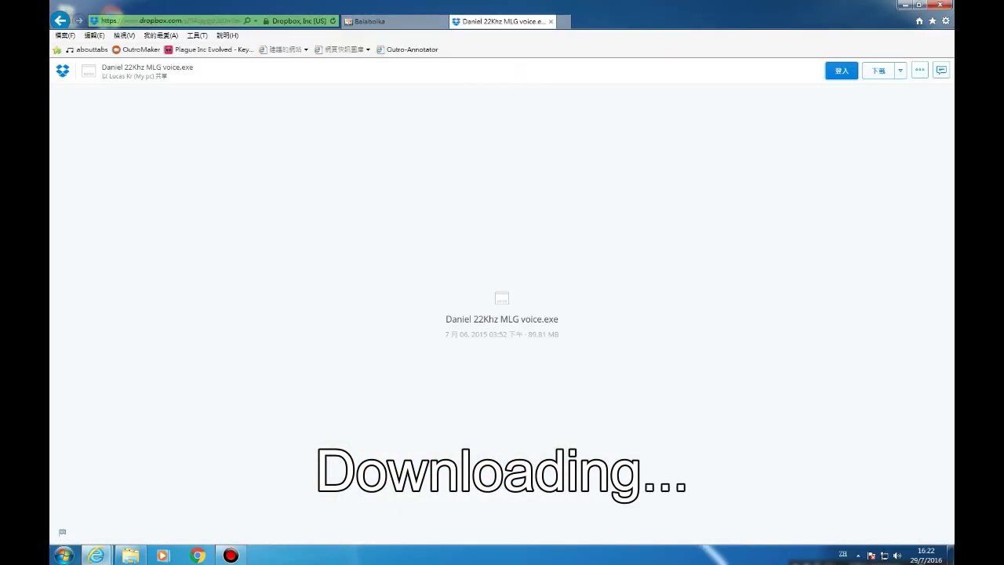
left_click(879, 71)
left_click(843, 96)
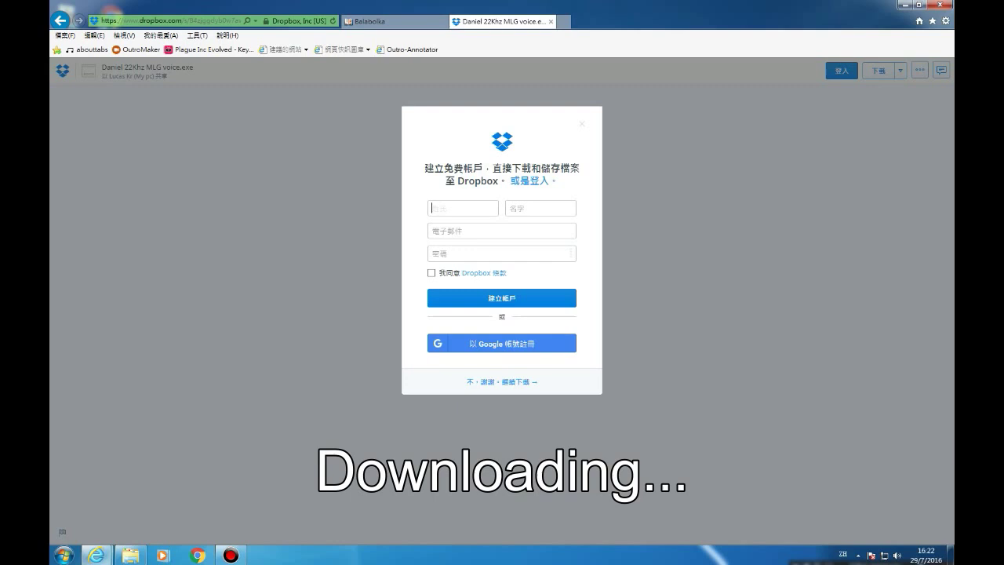
left_click(502, 382)
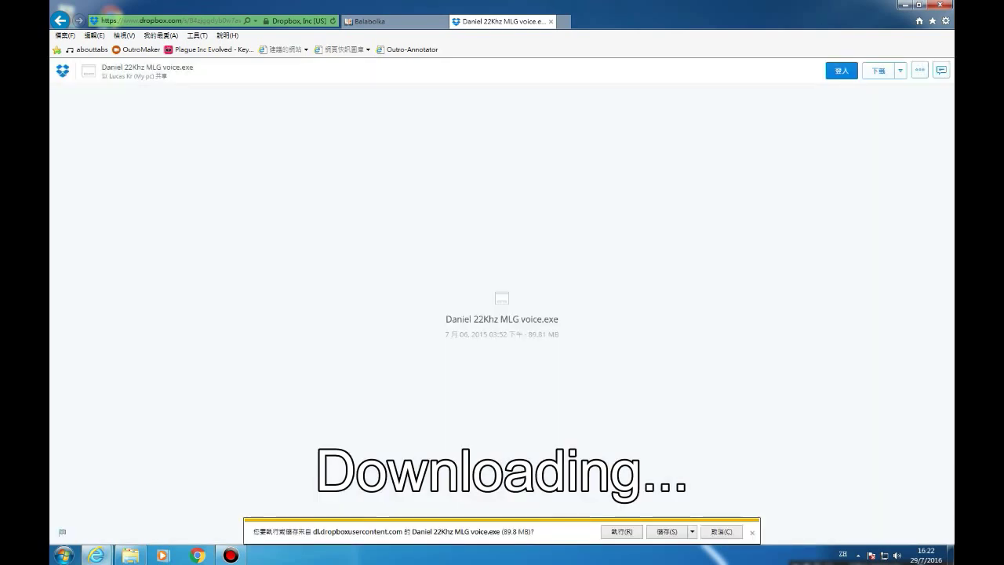
left_click(667, 532)
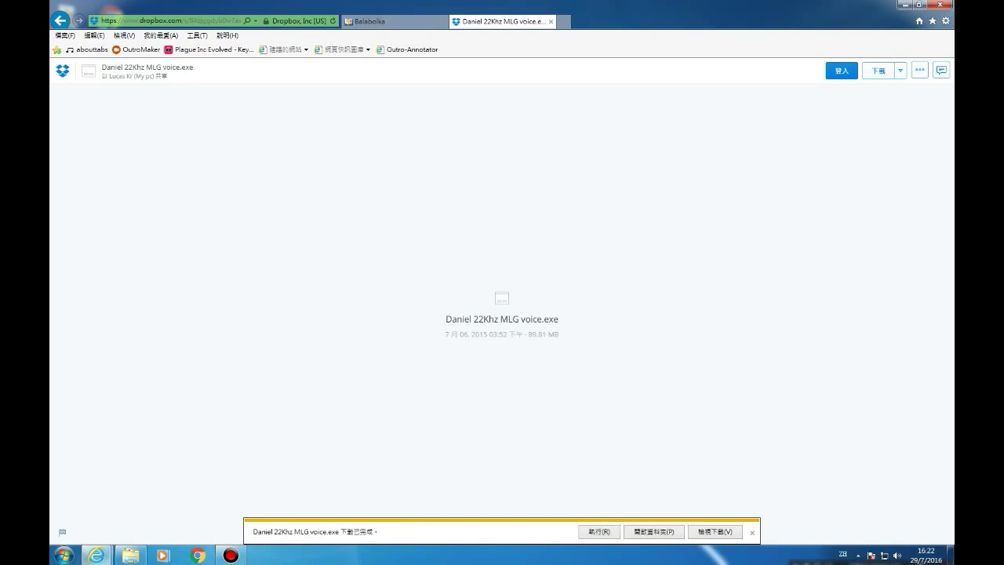
- Show the downloaded voice installer in its folder, move it to the desktop, and close the folder window
left_click(654, 532)
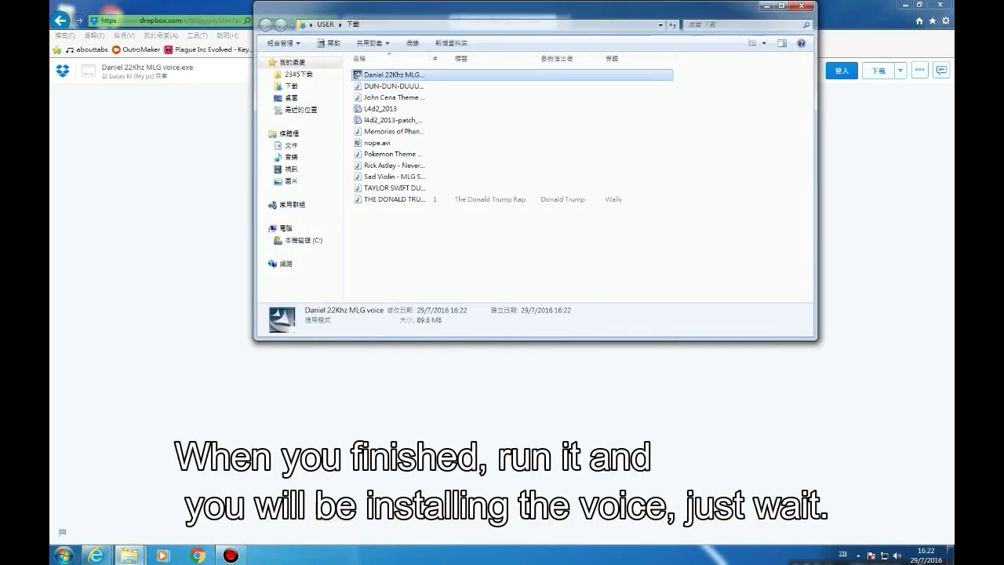
left_click(905, 5)
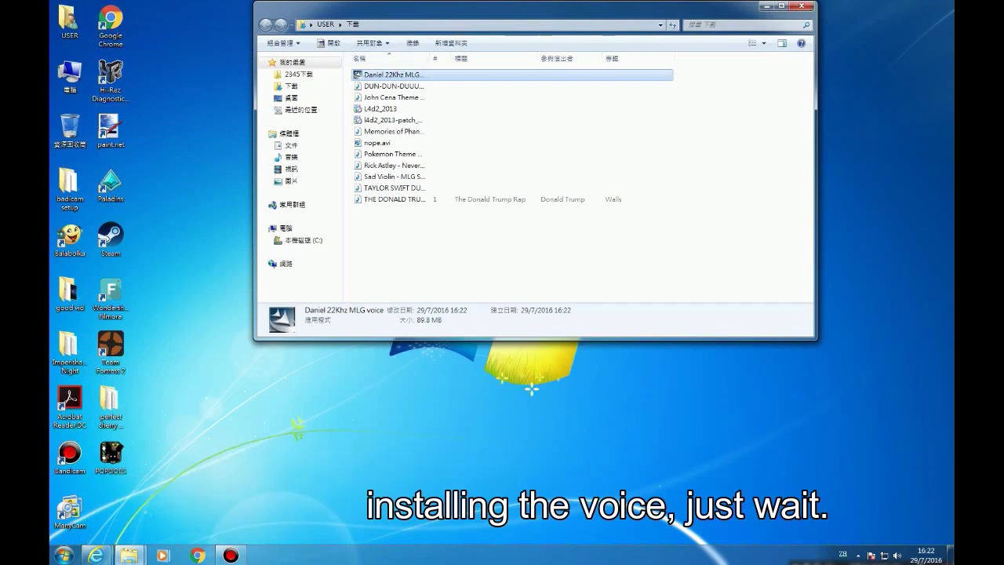
left_click_drag(393, 74, 113, 514)
left_click(801, 5)
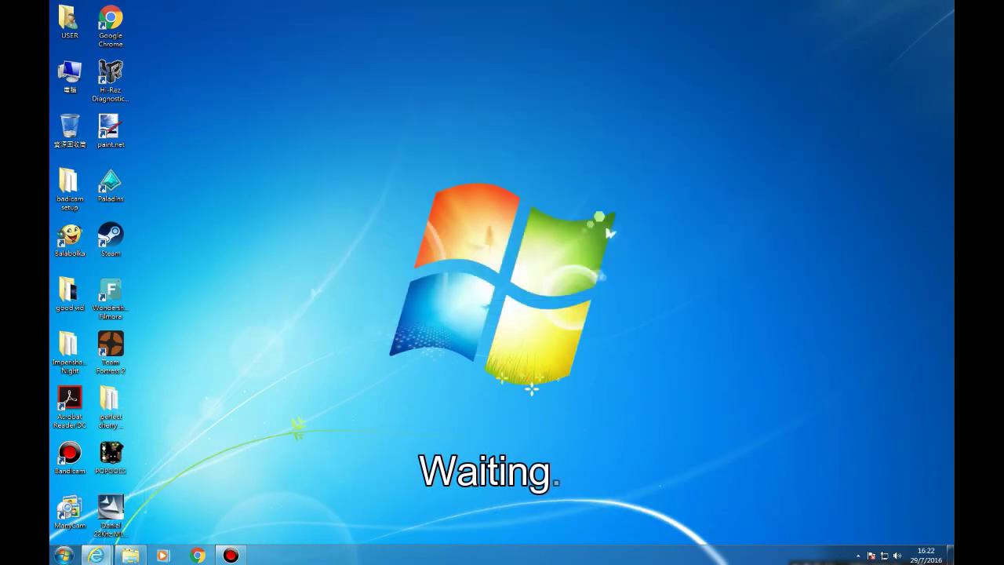
- Run the Daniel voice installer, accept the licence terms, and install NextUp-ScanSoft Daniel British Voice into the default folder
double_click(111, 511)
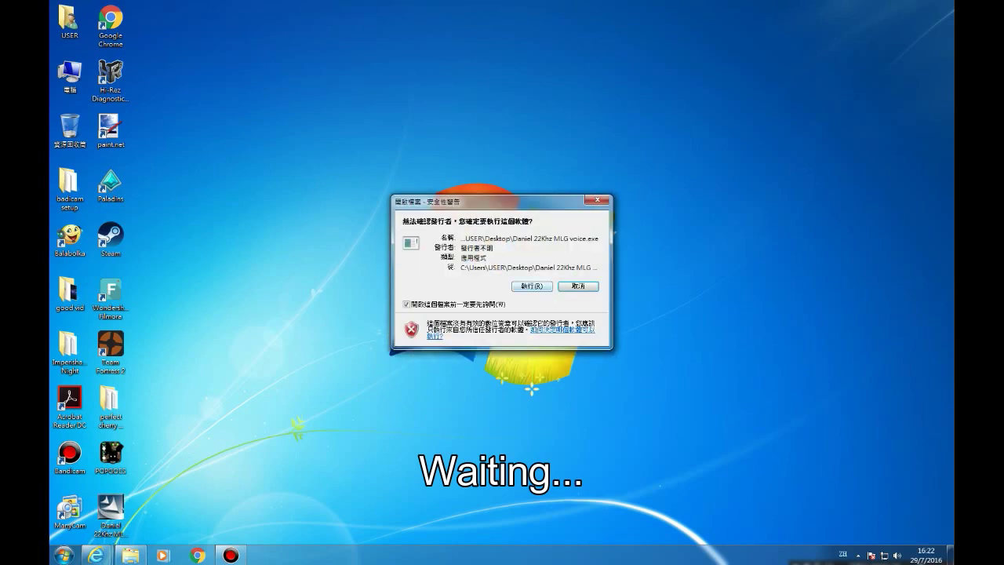
key("Return")
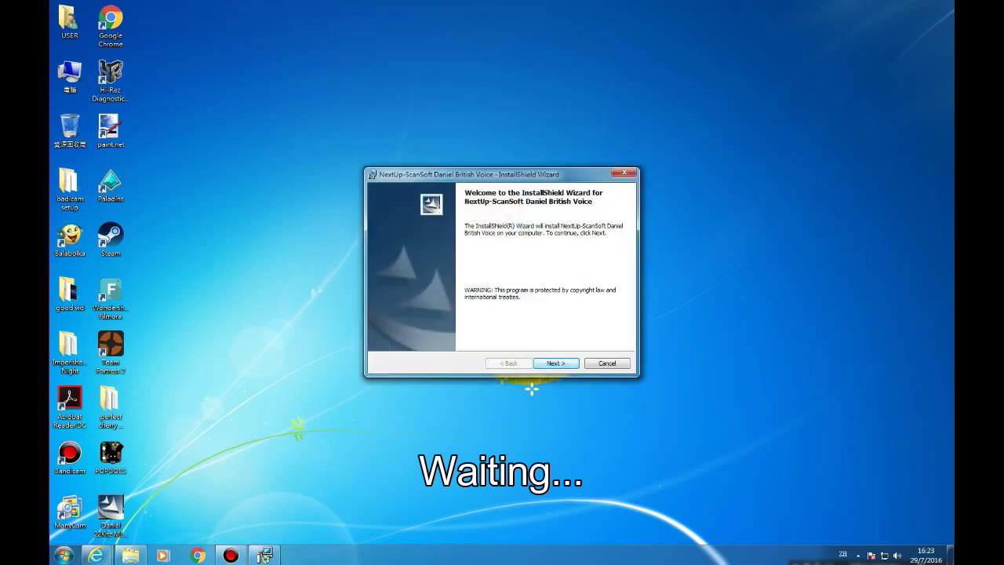
left_click(556, 363)
left_click(376, 325)
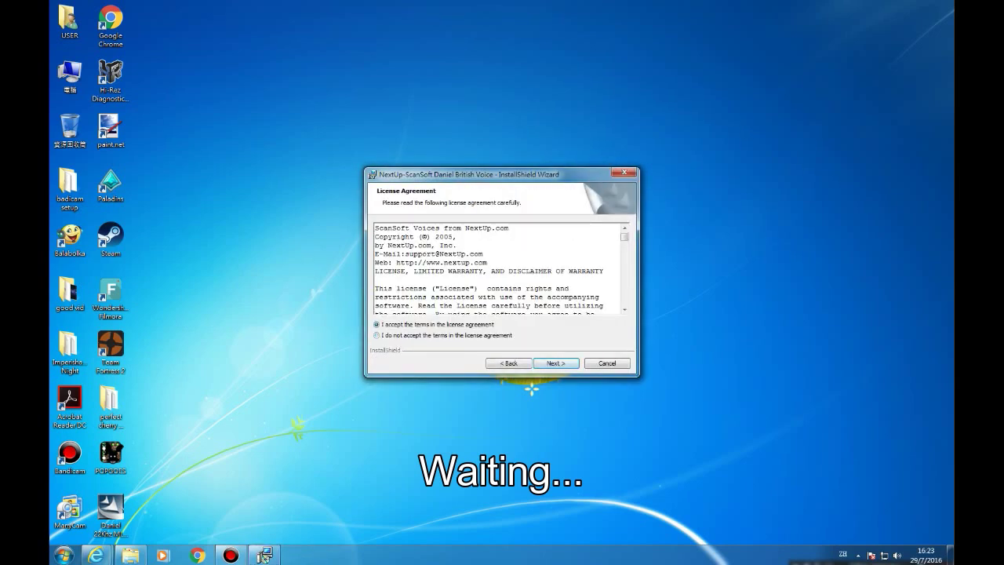
left_click(557, 364)
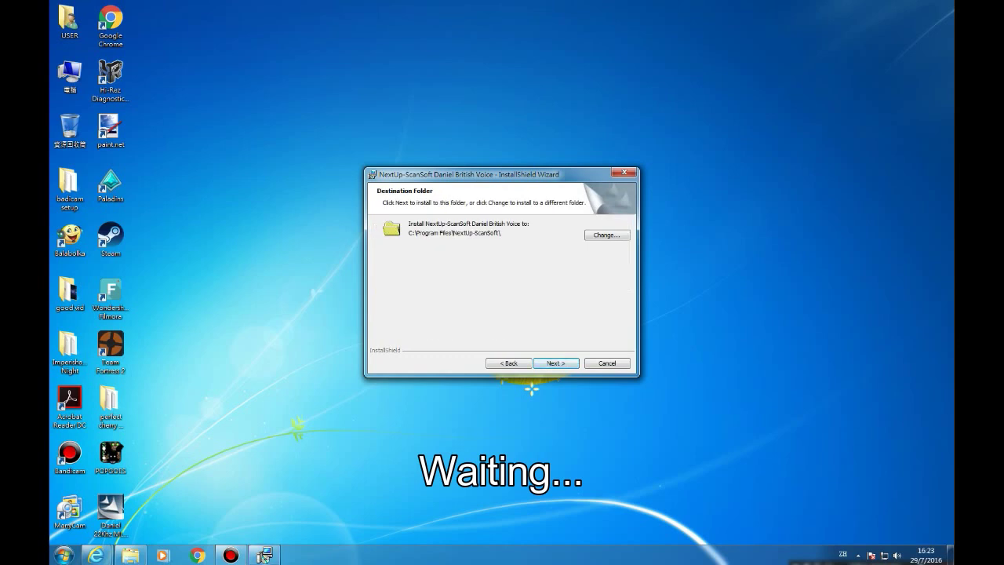
key("Return")
key("Return")
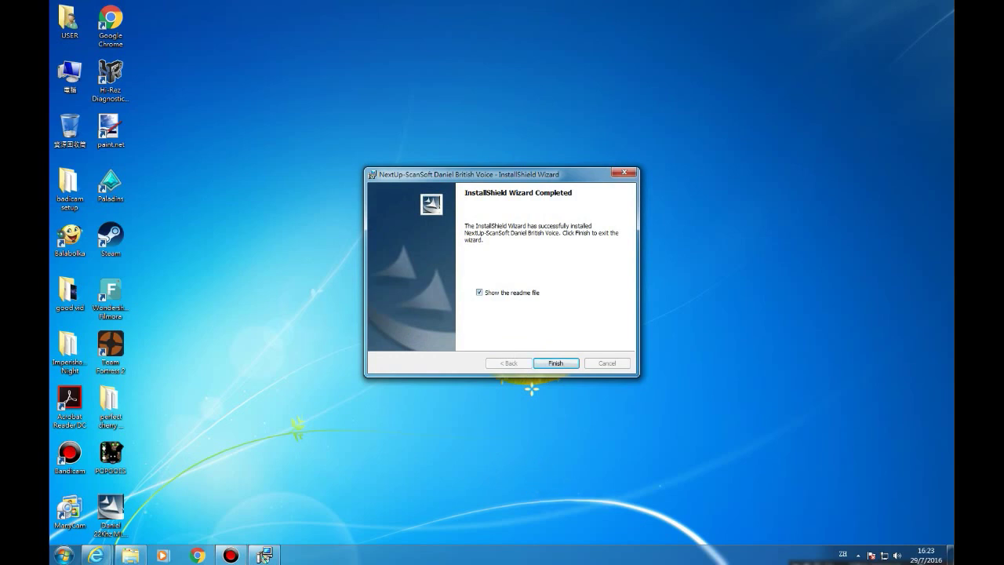
key("Return")
- Launch Balabolka from the desktop and keep ScanSoft Daniel_Full_22kHz as the SAPI 5 voice
double_click(70, 238)
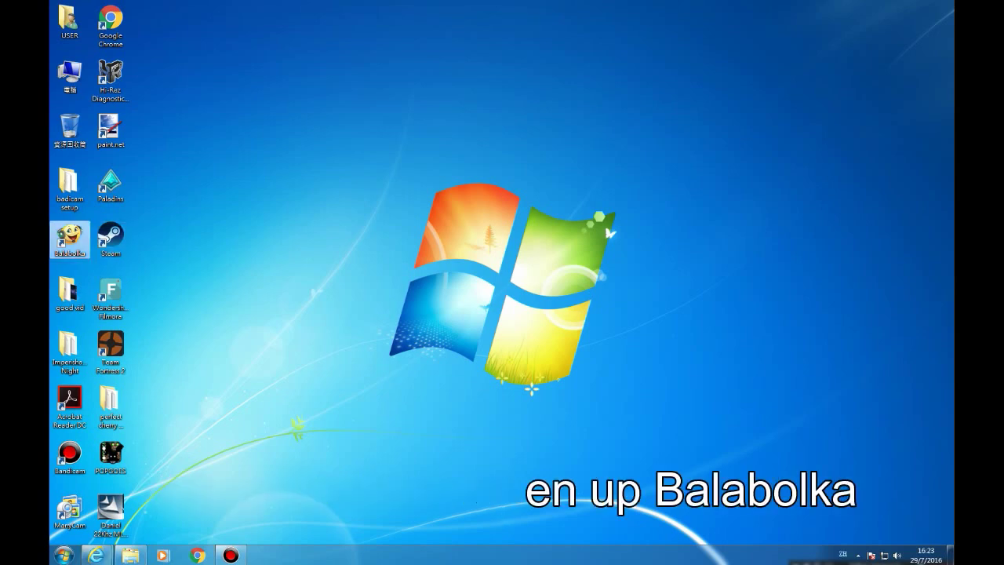
key("Return")
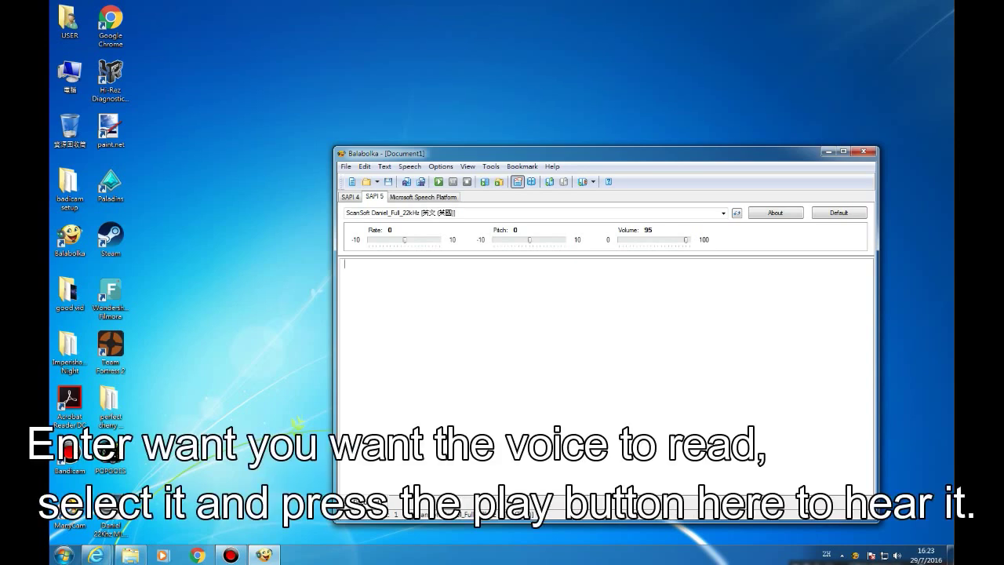
left_click(724, 213)
left_click(723, 214)
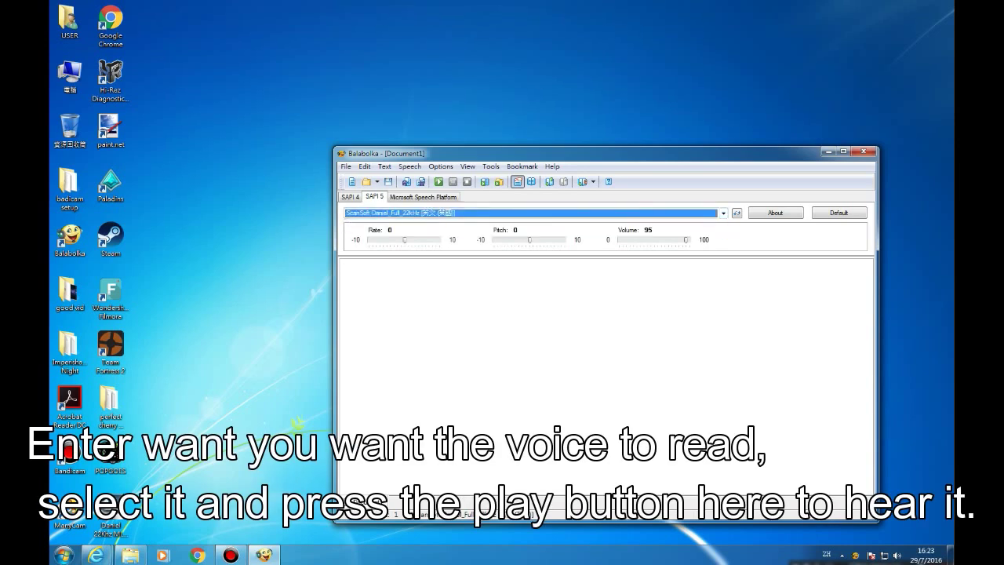
- Enter "Good job mate u have done it" in the document, select the sentence, and have it read aloud
left_click(344, 264)
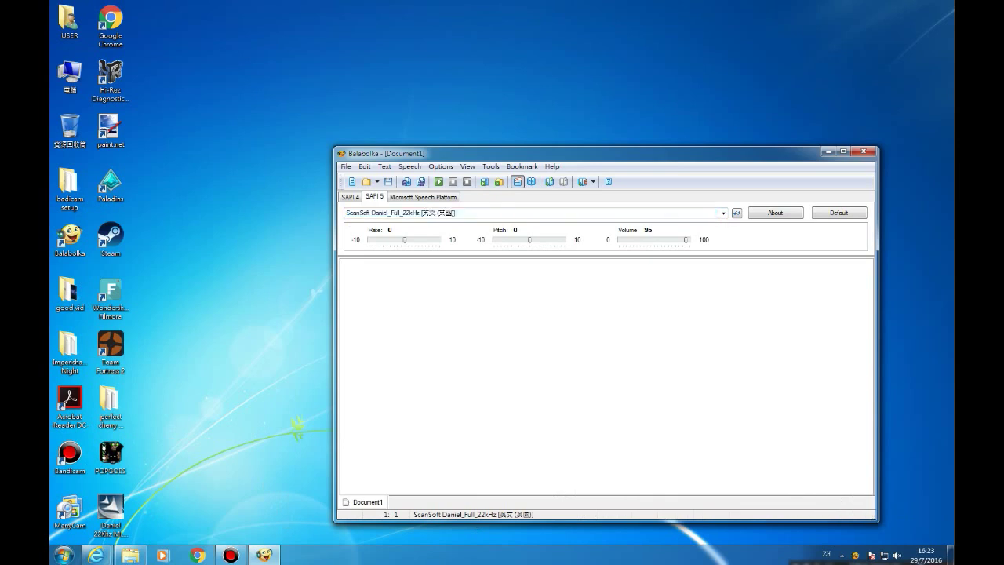
type("Good job mate u h")
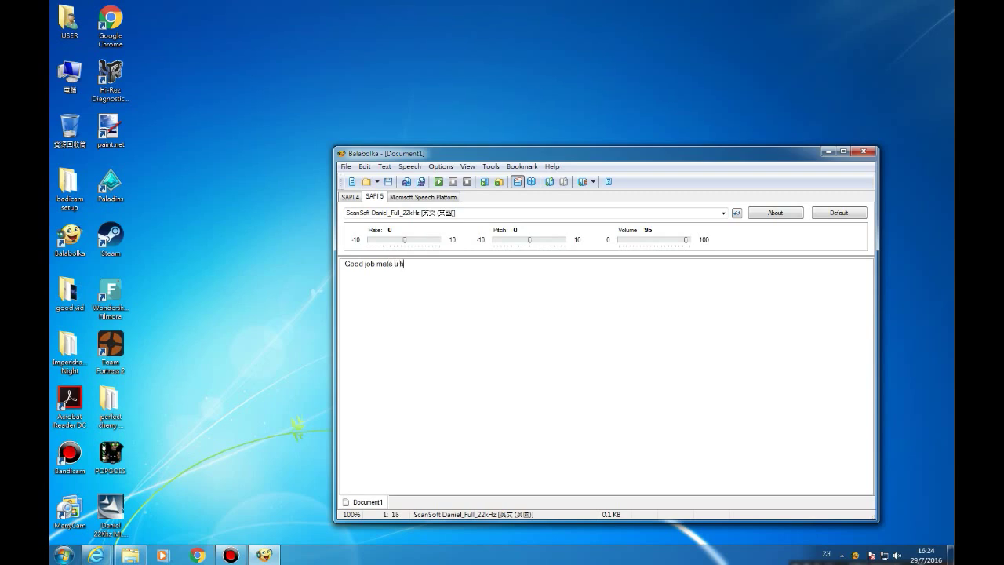
type("ave done it")
left_click_drag(440, 264, 344, 264)
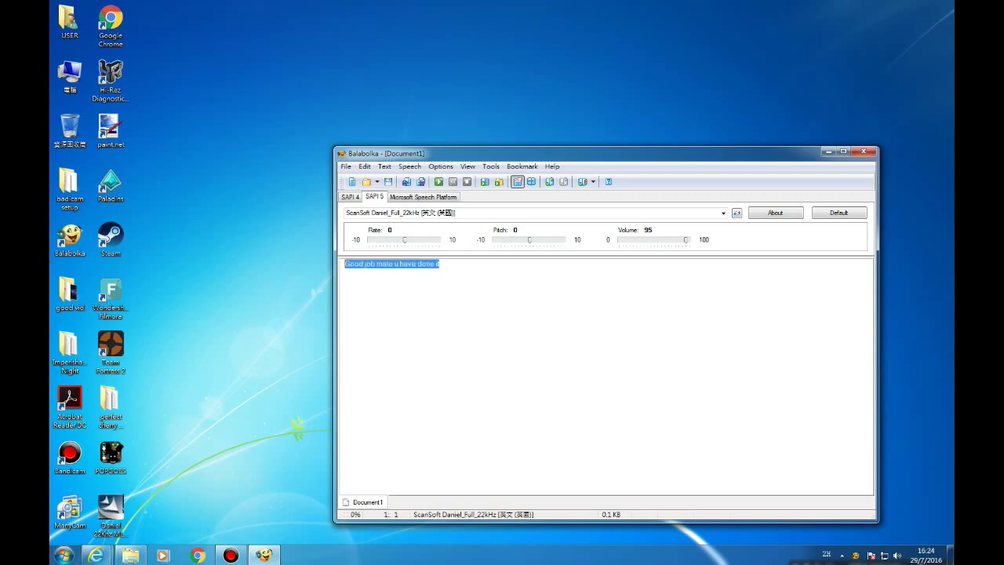
left_click(439, 182)
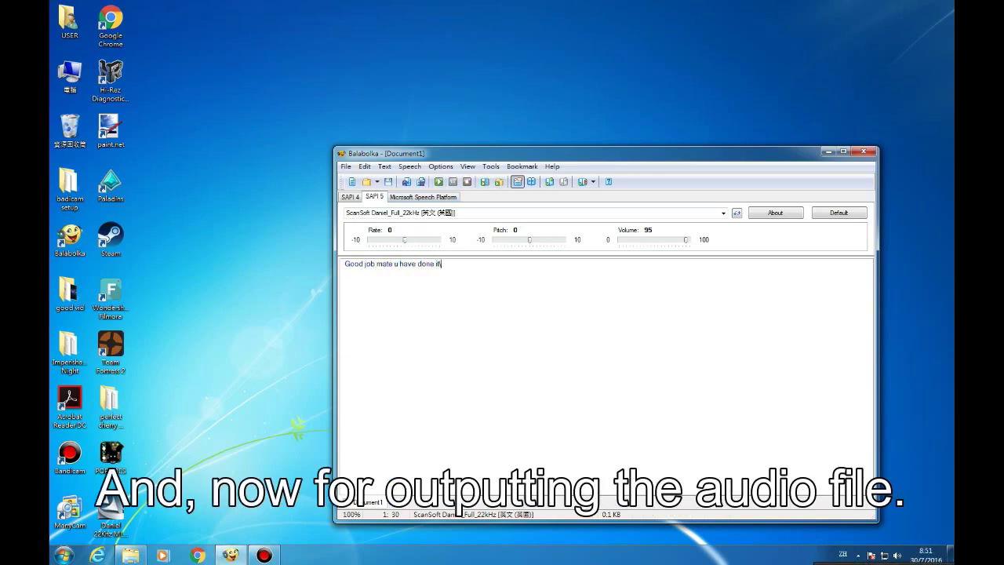
- Delete the document's trailing character, save the speech to the desktop as the WAV audio file Document1, and play the file
key("BackSpace")
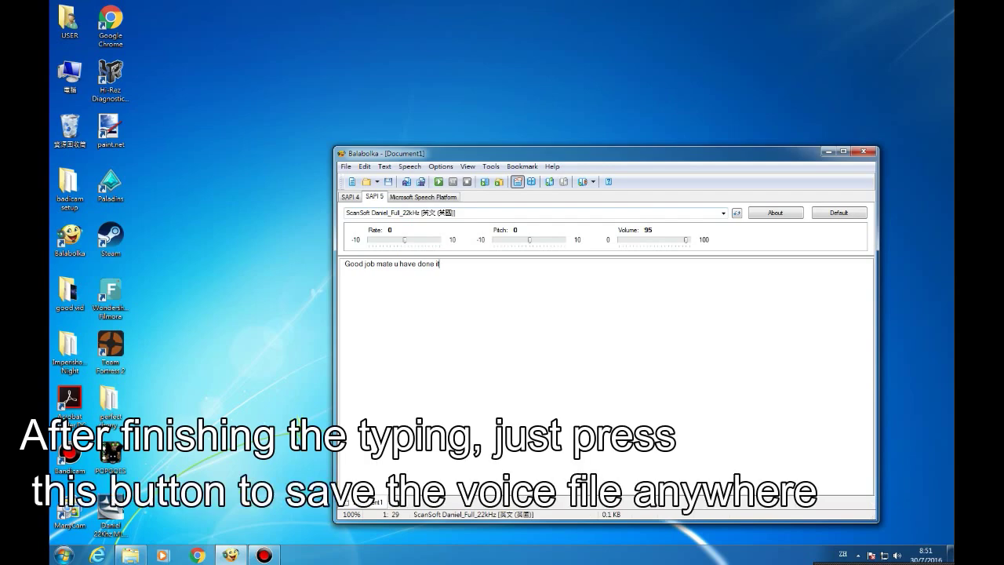
left_click(406, 181)
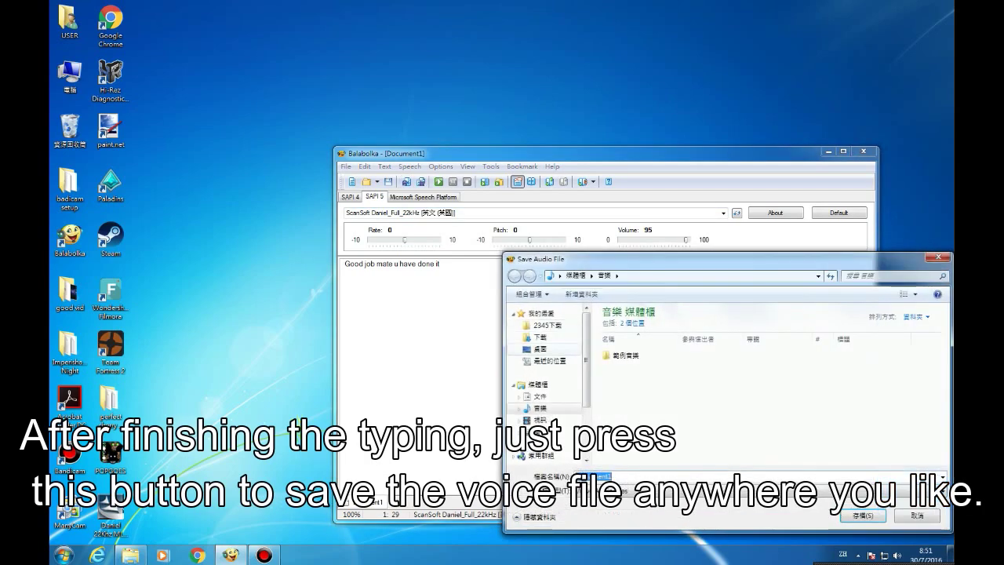
left_click(541, 349)
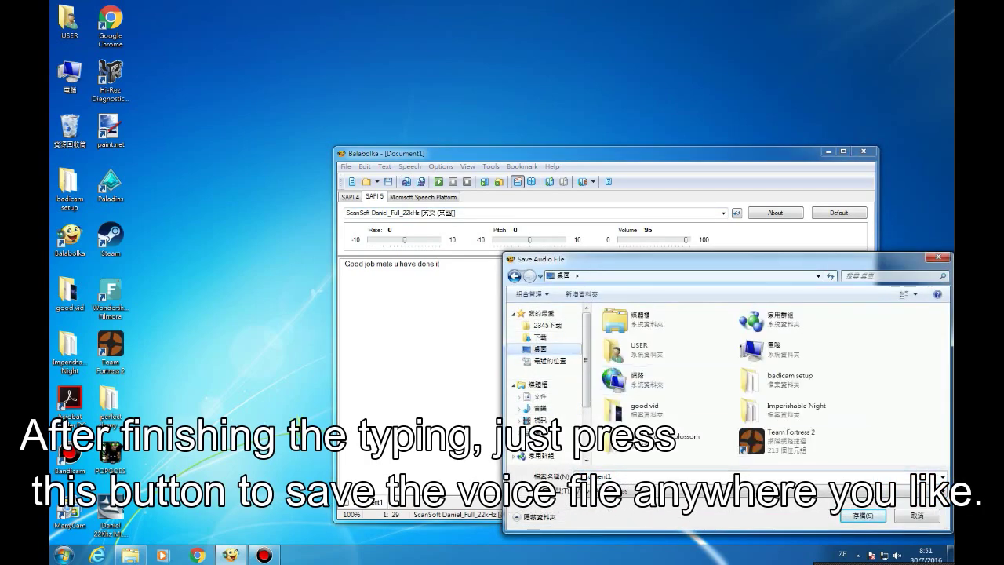
left_click(863, 515)
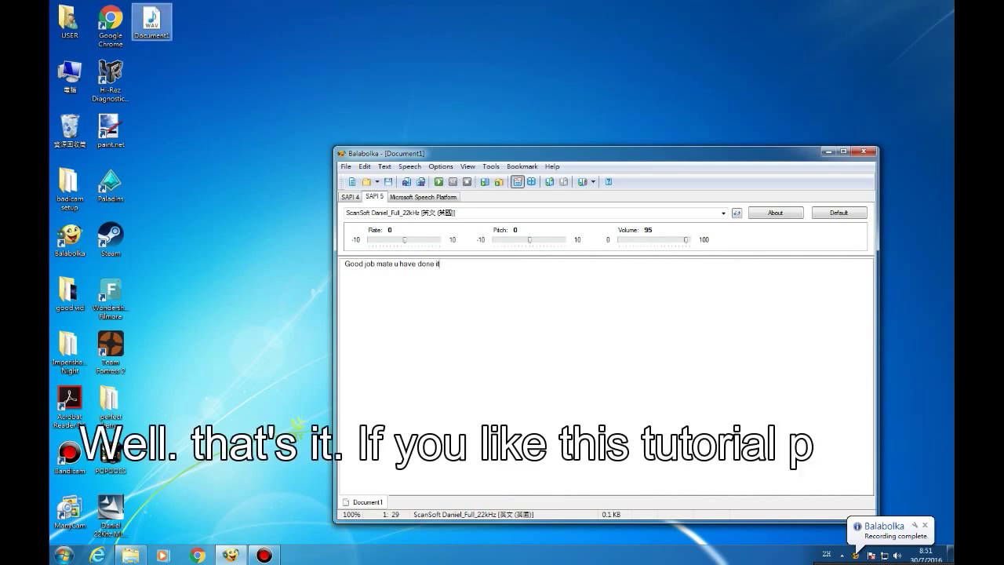
double_click(151, 22)
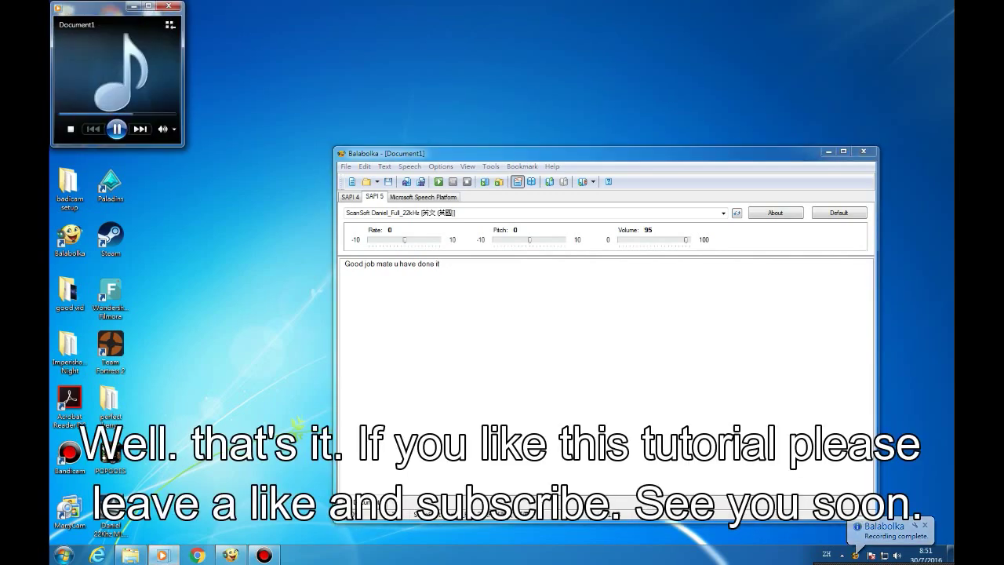